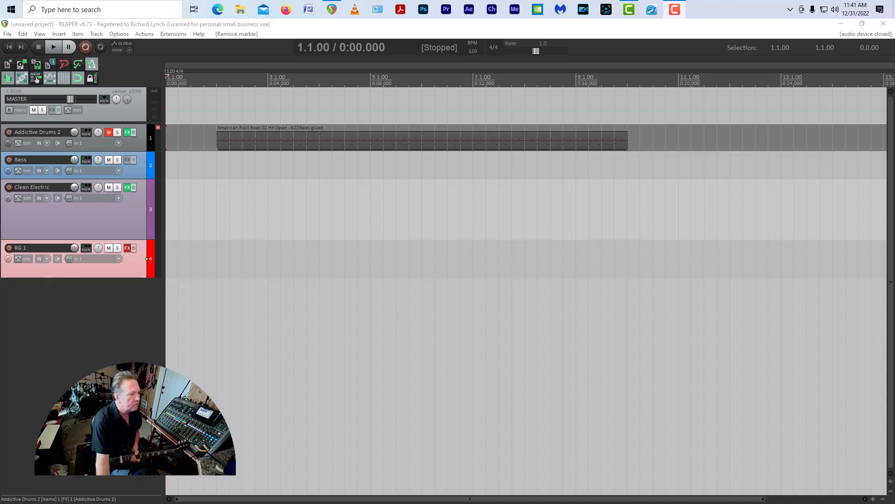
Step: Arm the RG 1 track for recording and record a guitar take of about 10 seconds from the project start
{"action": "left_click", "coordinate": [9, 247]}
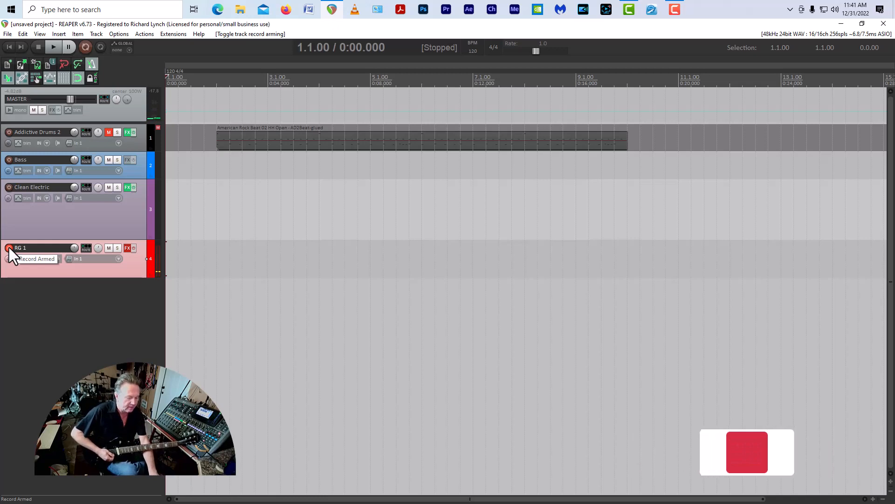
{"action": "key", "text": "ctrl+r"}
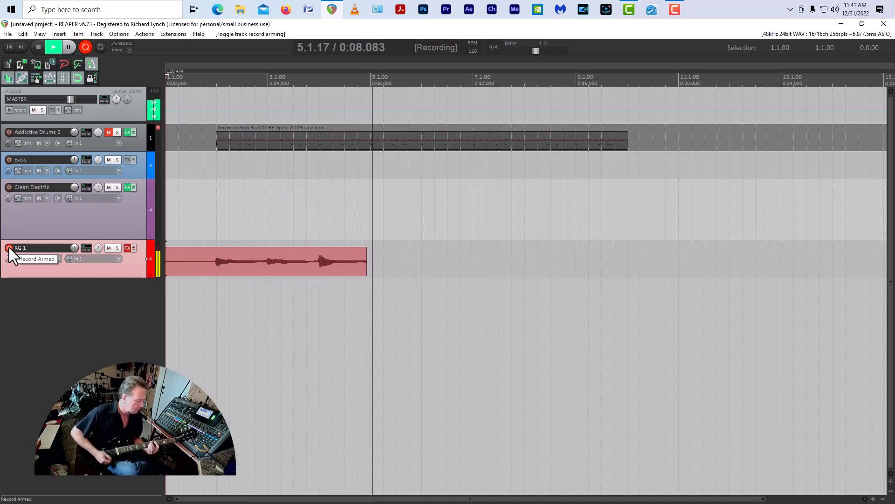
{"action": "key", "text": "space"}
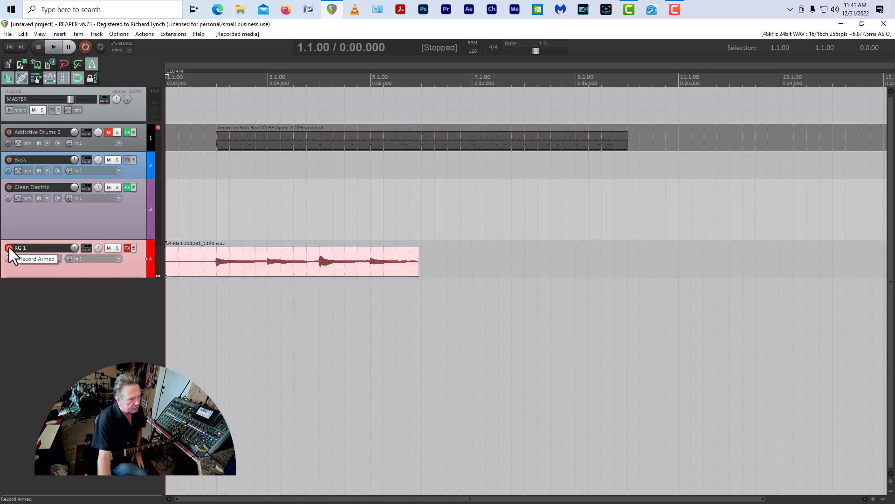
Step: Duplicate the RG 1 track with its recorded take twice, so that tracks 4, 5 and 6 are RG 1 tracks
{"action": "left_click", "coordinate": [39, 414]}
{"action": "right_click", "coordinate": [130, 270]}
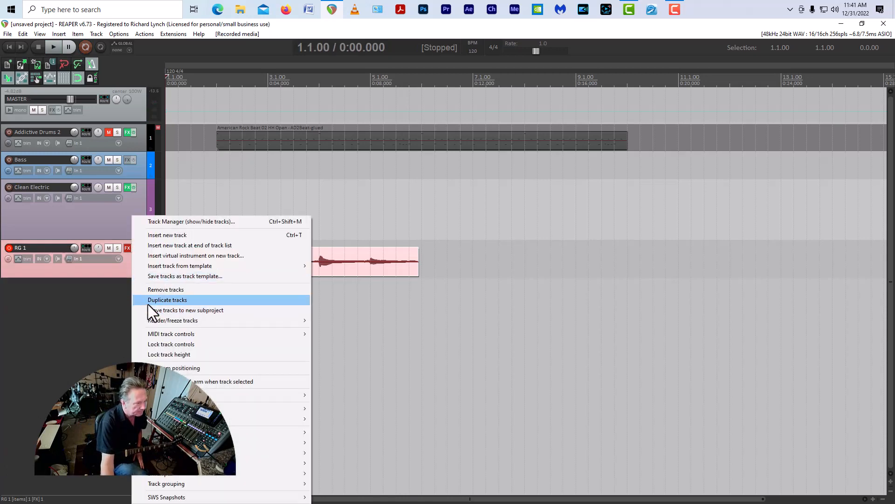
{"action": "left_click", "coordinate": [147, 301]}
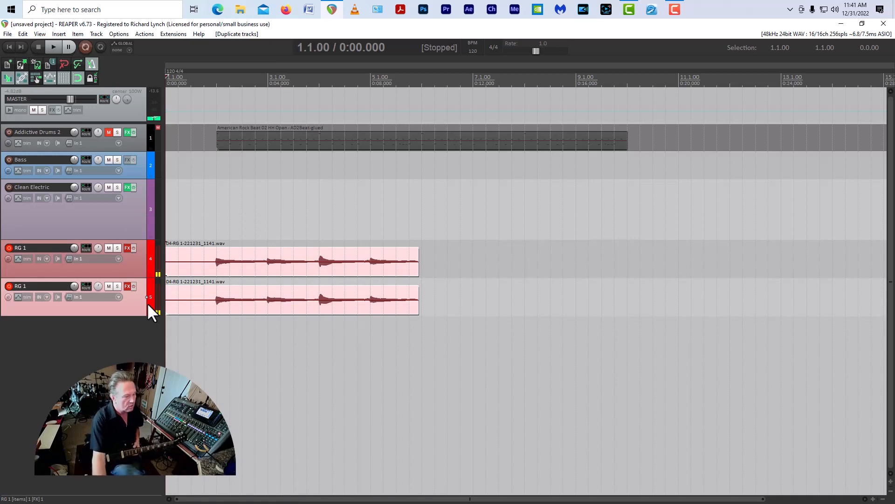
{"action": "left_click", "coordinate": [139, 333]}
{"action": "left_click", "coordinate": [137, 306]}
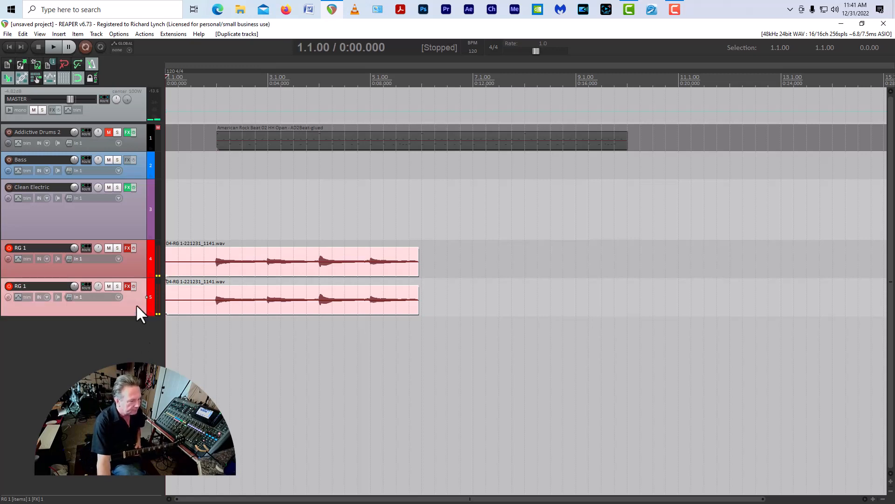
{"action": "right_click", "coordinate": [136, 305]}
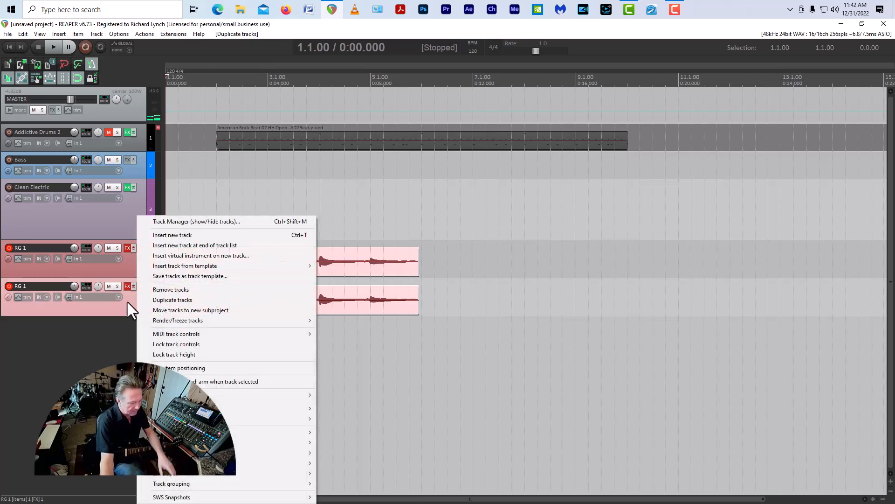
{"action": "left_click", "coordinate": [127, 302]}
{"action": "right_click", "coordinate": [128, 301]}
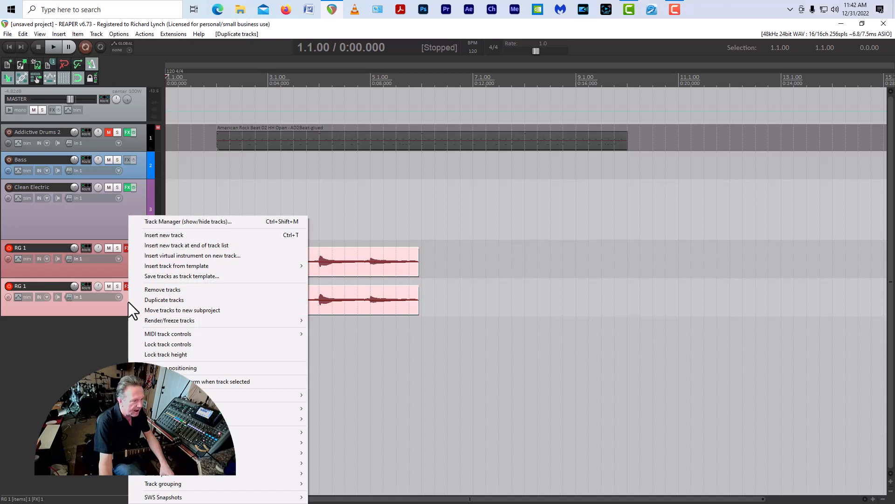
{"action": "left_click", "coordinate": [168, 299]}
Step: Delete the copied take from track 6 and return the edit cursor to the project start
{"action": "left_click", "coordinate": [223, 346]}
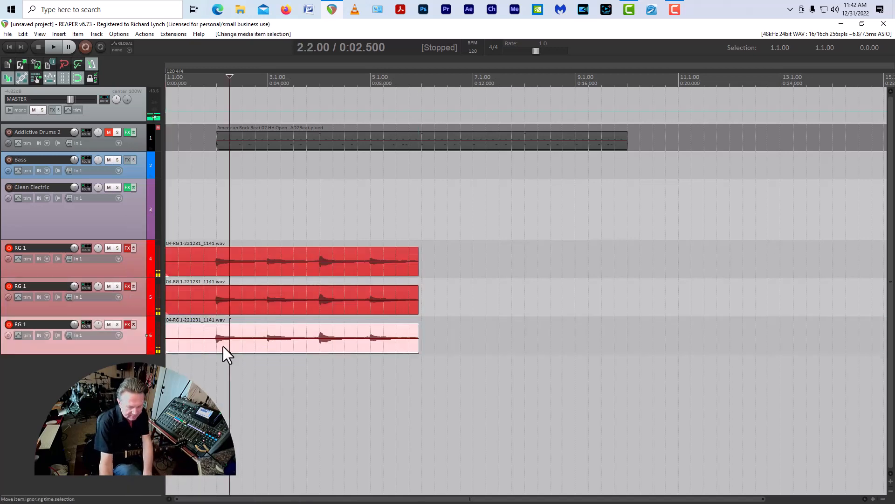
{"action": "left_click", "coordinate": [243, 343]}
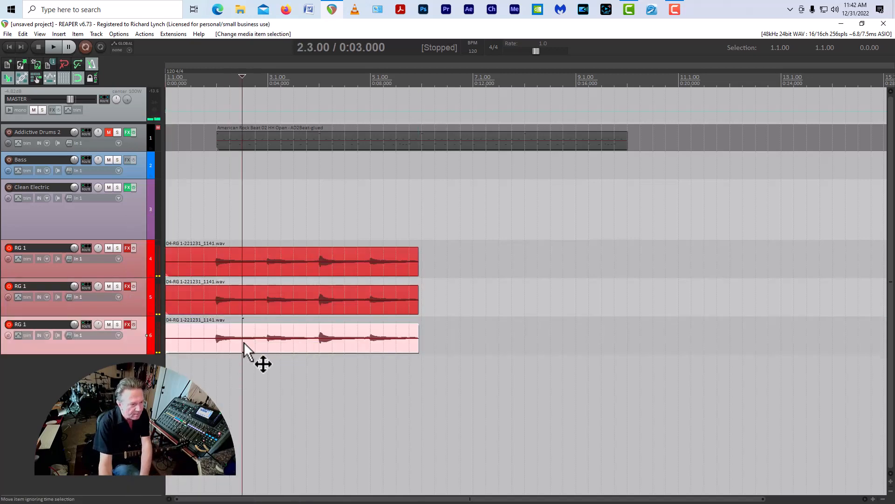
{"action": "key", "text": "Delete"}
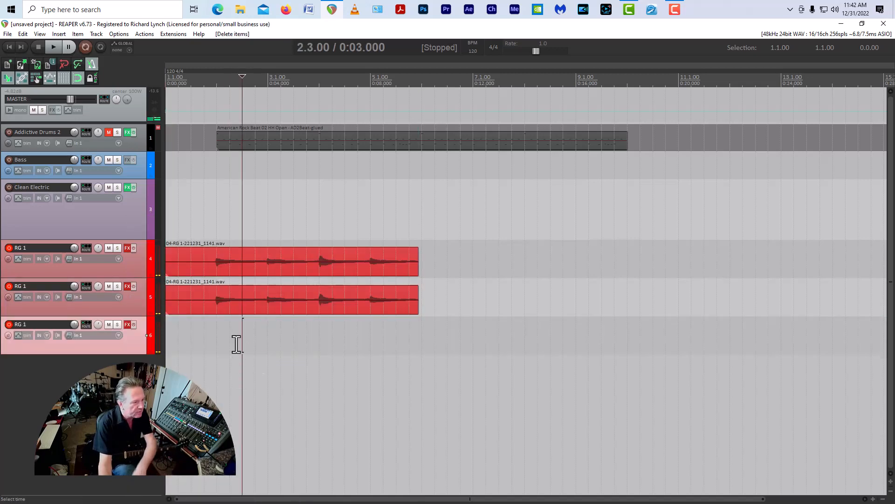
{"action": "left_click", "coordinate": [9, 47]}
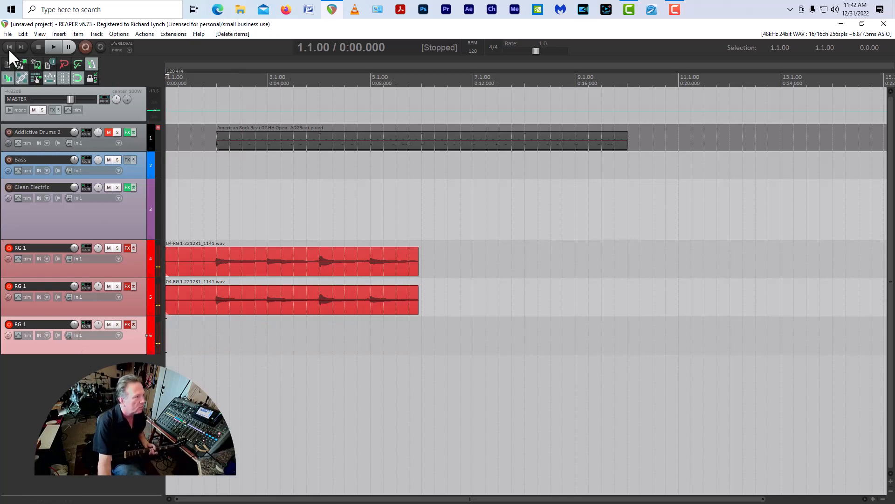
Step: Disarm tracks 4 and 5 and record a second guitar take of about 10 seconds on track 6
{"action": "left_click", "coordinate": [9, 285]}
{"action": "left_click", "coordinate": [9, 247]}
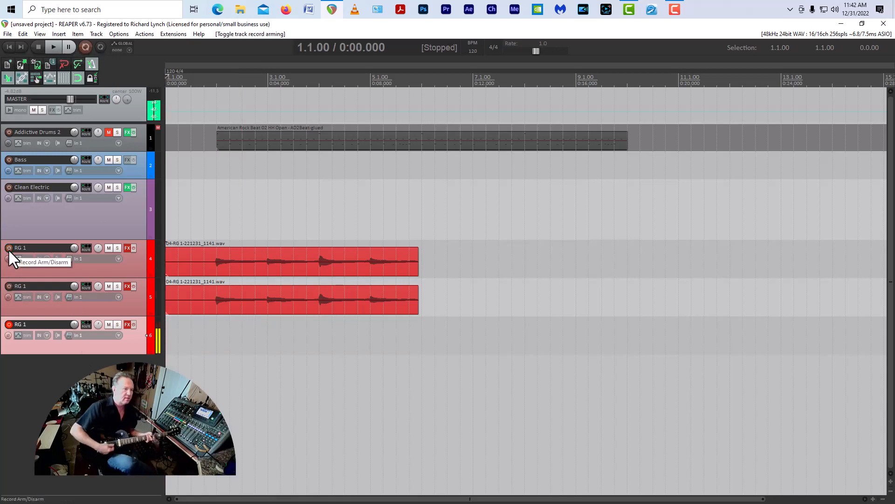
{"action": "key", "text": "ctrl+r"}
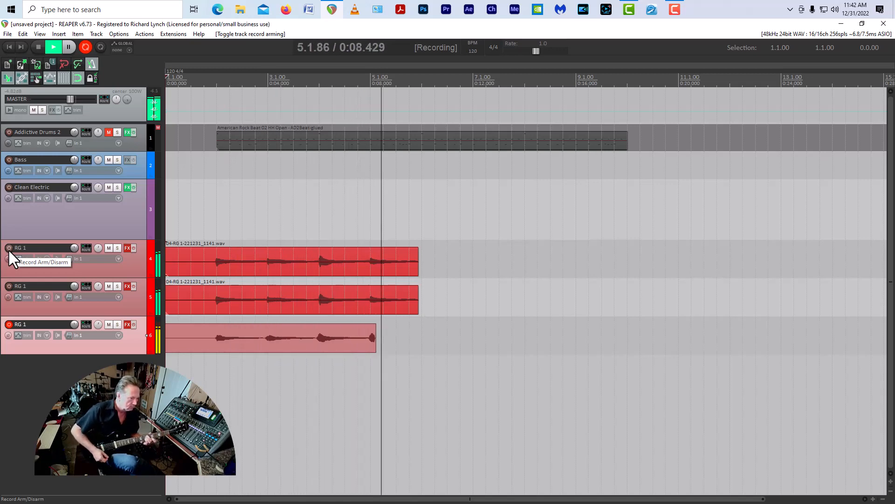
{"action": "key", "text": "space"}
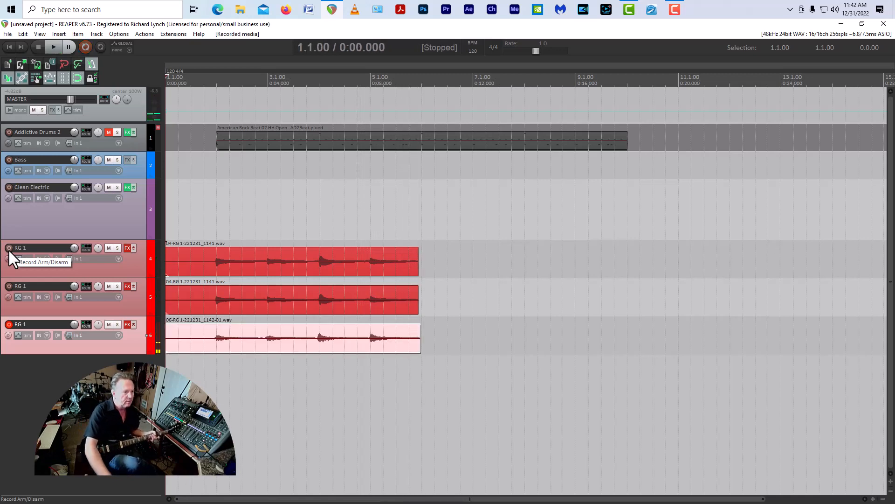
Step: Duplicate track 6 with its second guitar take twice, adding tracks 7 and 8
{"action": "right_click", "coordinate": [133, 343]}
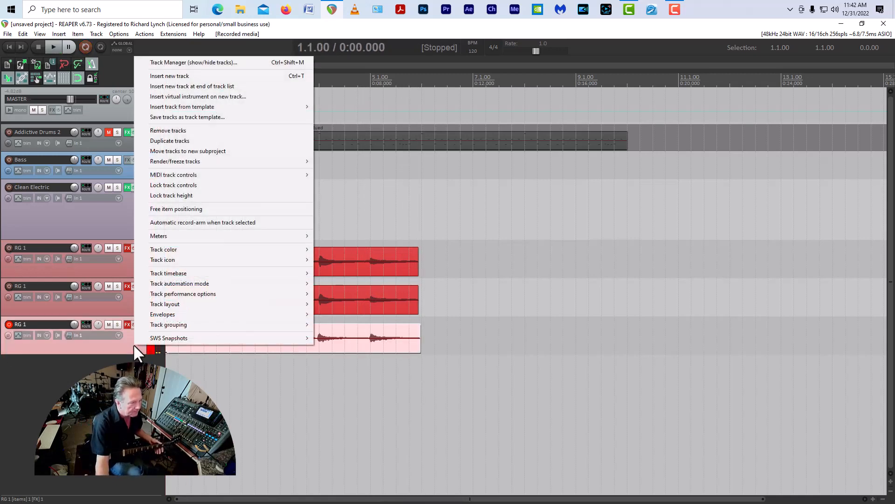
{"action": "left_click", "coordinate": [176, 141]}
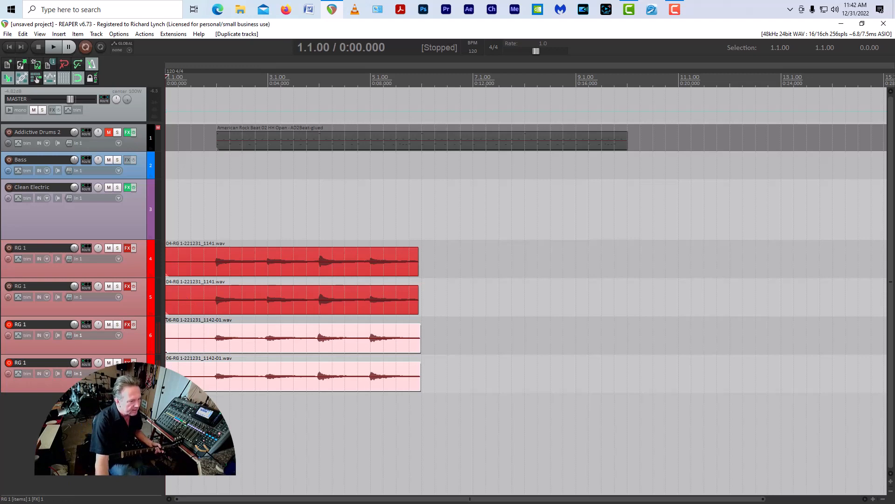
{"action": "right_click", "coordinate": [136, 386]}
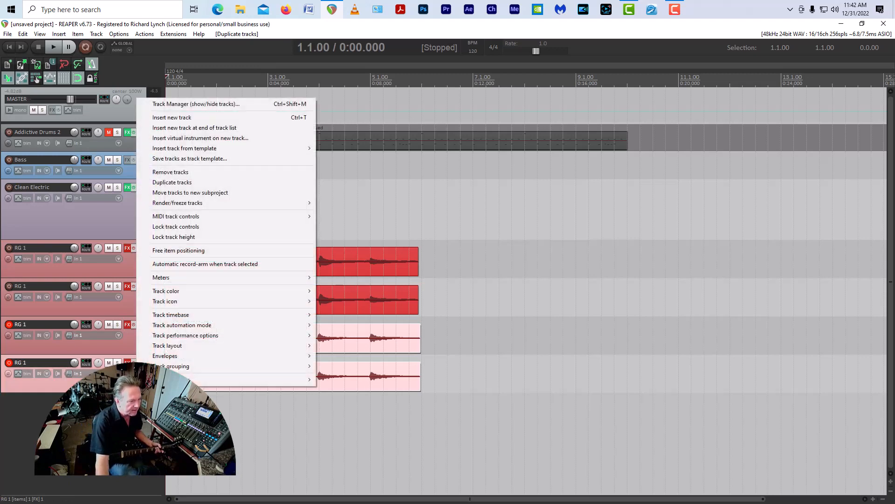
{"action": "left_click", "coordinate": [189, 183]}
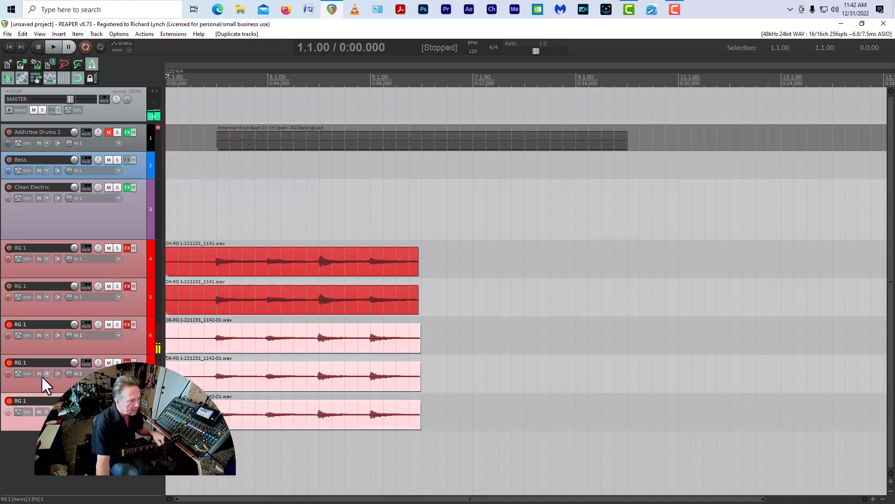
Step: Disarm tracks 6 and 7 and delete the copied take from track 8
{"action": "left_click", "coordinate": [9, 363]}
{"action": "left_click", "coordinate": [8, 324]}
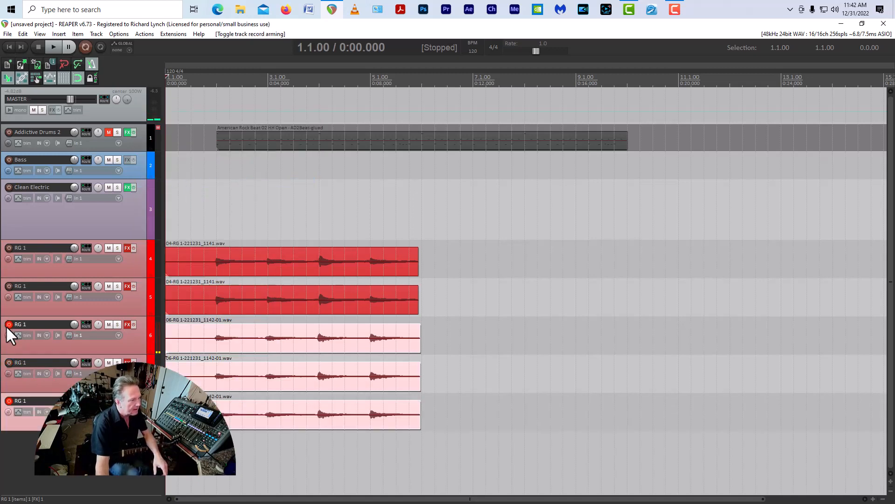
{"action": "left_click", "coordinate": [178, 415]}
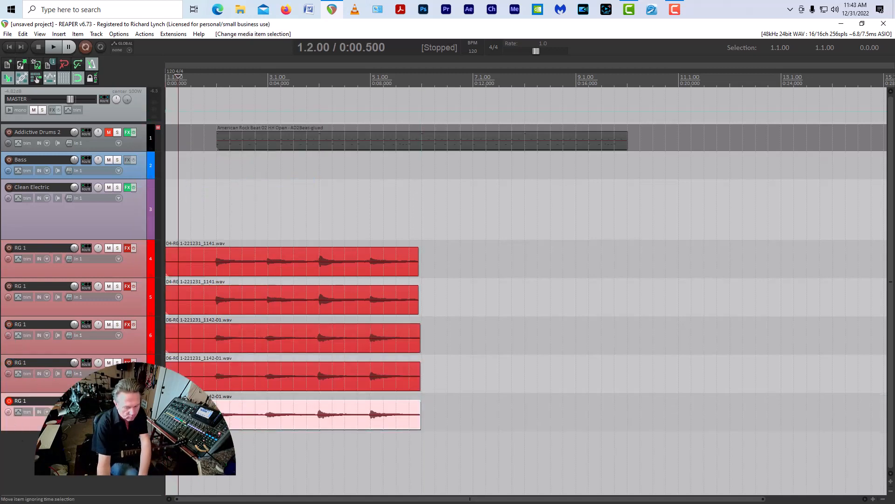
{"action": "key", "text": "Delete"}
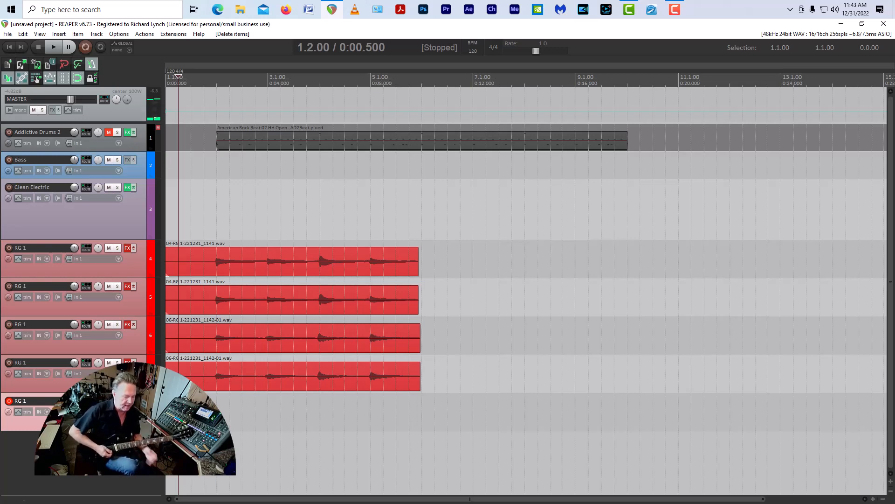
Step: Record a third guitar take of about 10 seconds on track 8, starting from the project start
{"action": "left_click", "coordinate": [10, 46]}
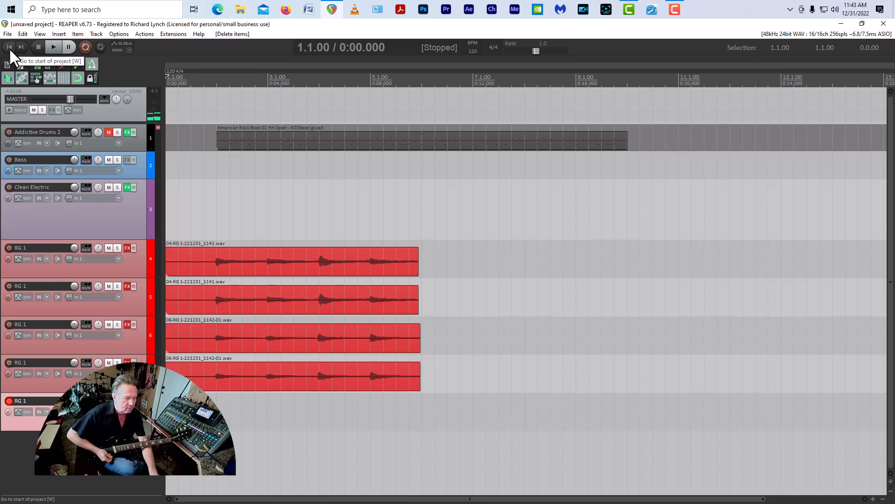
{"action": "key", "text": "ctrl+r"}
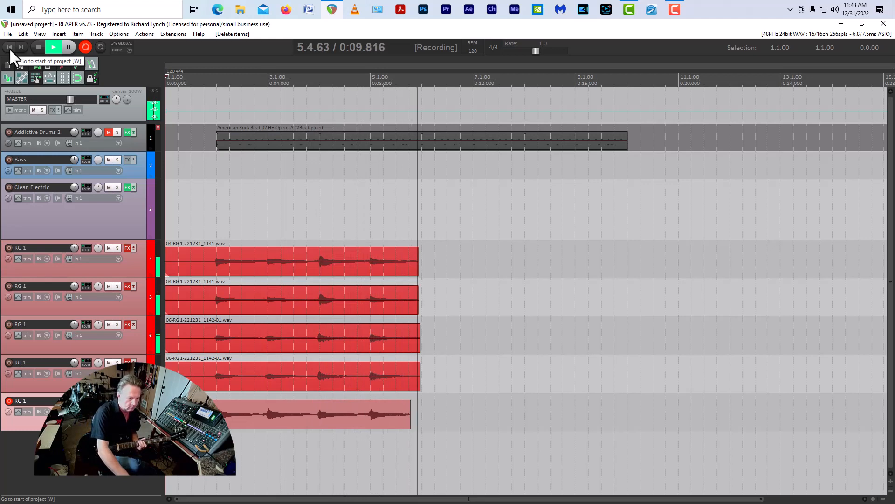
{"action": "key", "text": "space"}
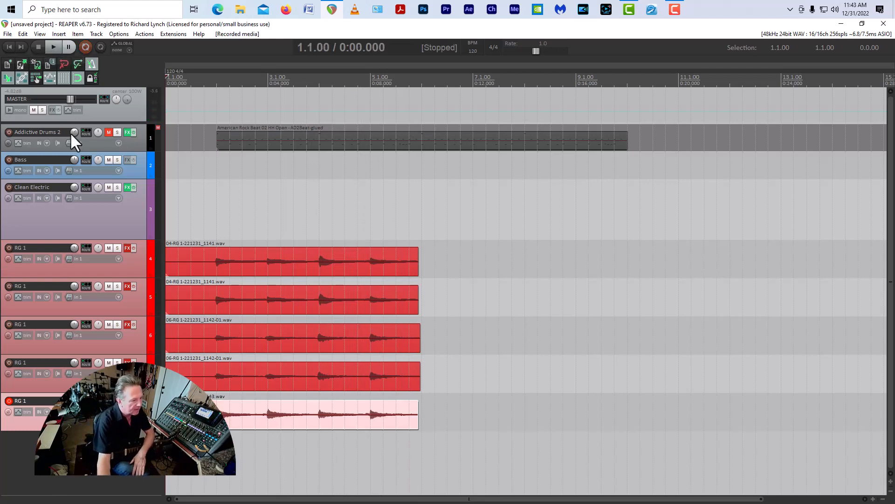
Step: Duplicate track 8 with its third guitar take and disarm both the original and the copy
{"action": "right_click", "coordinate": [138, 126]}
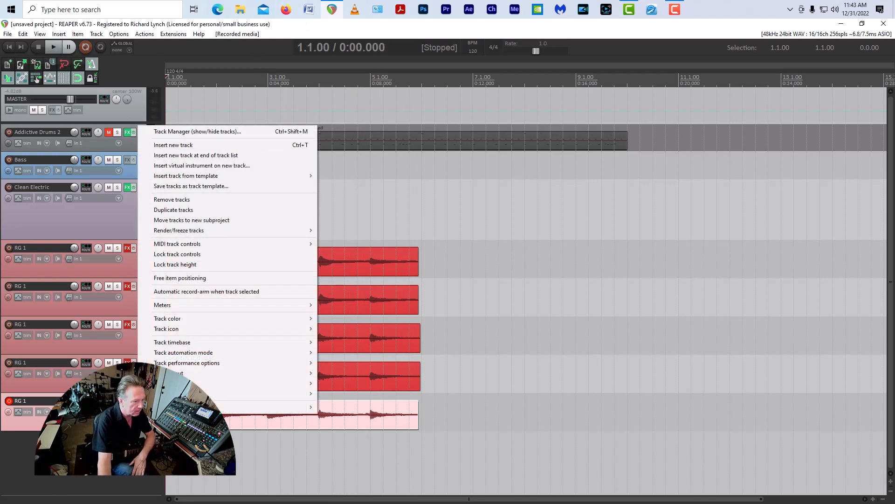
{"action": "right_click", "coordinate": [128, 138]}
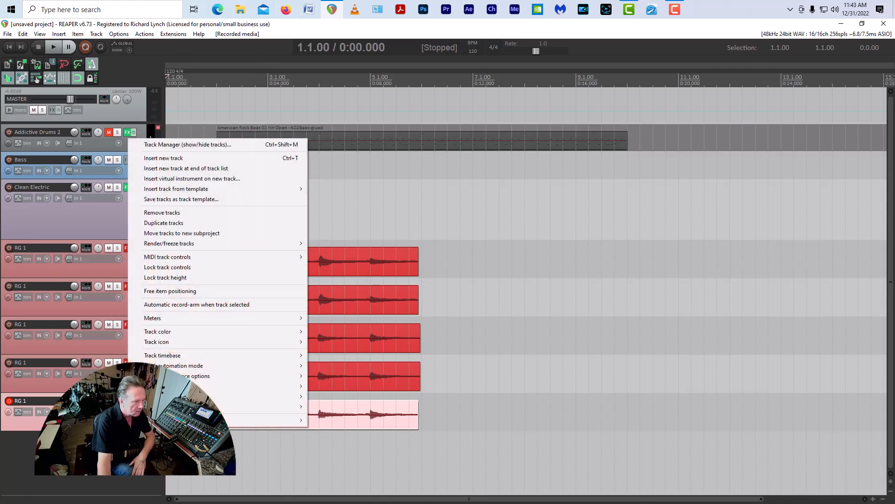
{"action": "right_click", "coordinate": [127, 138]}
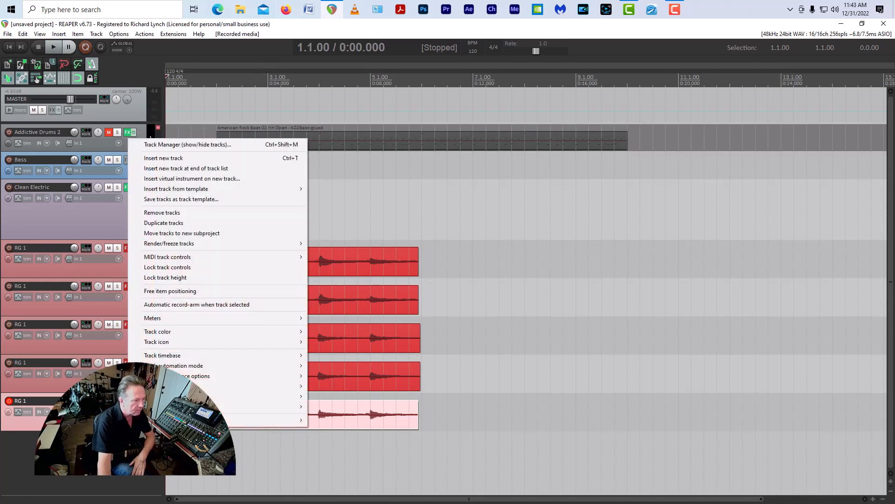
{"action": "left_click", "coordinate": [163, 222]}
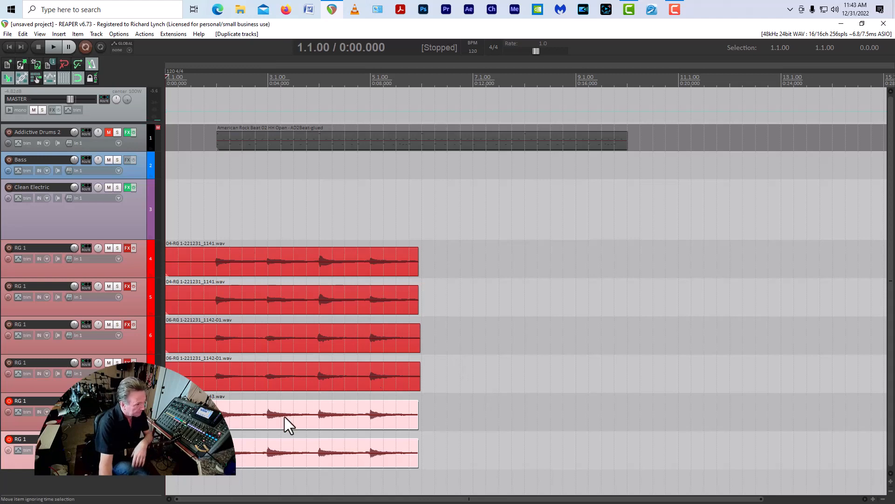
{"action": "left_click", "coordinate": [9, 439]}
{"action": "left_click", "coordinate": [9, 401]}
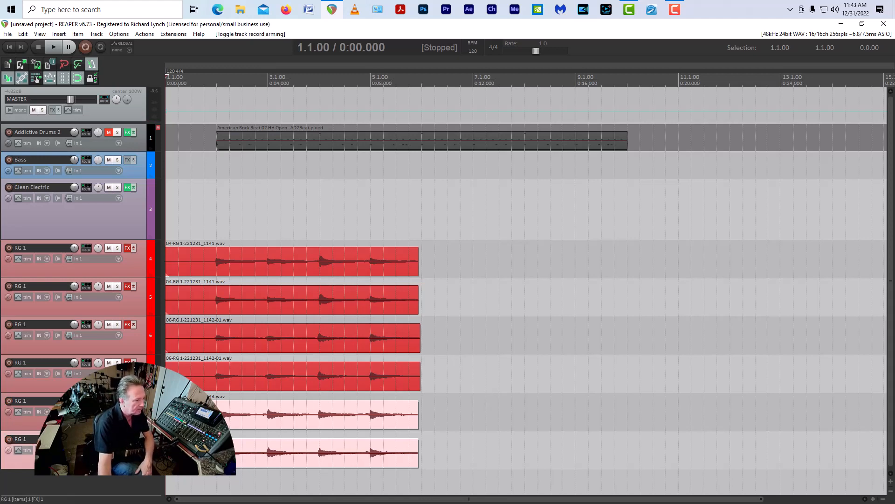
Step: Select all six guitar items, disable snapping, and trim their starts together to just before bar 2.1.00
{"action": "left_click", "coordinate": [218, 401]}
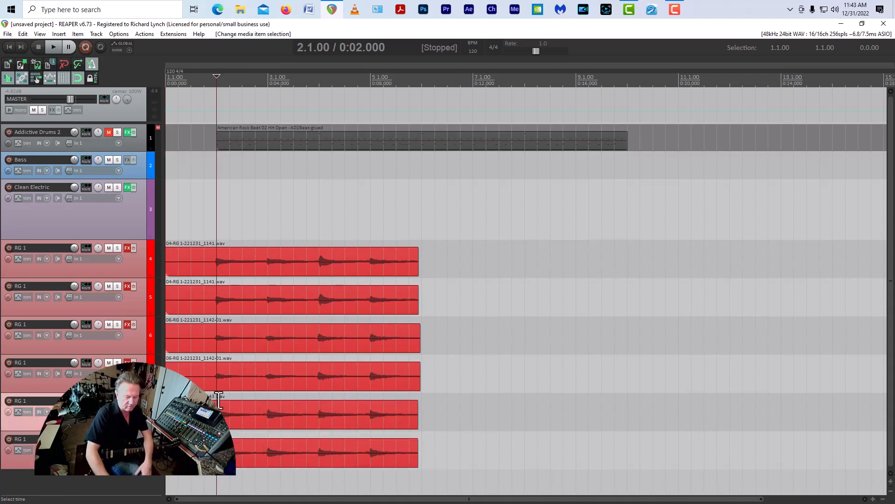
{"action": "scroll", "coordinate": [219, 401], "scroll_direction": "up", "scroll_amount": 1}
{"action": "scroll", "coordinate": [220, 401], "scroll_direction": "up", "scroll_amount": 4}
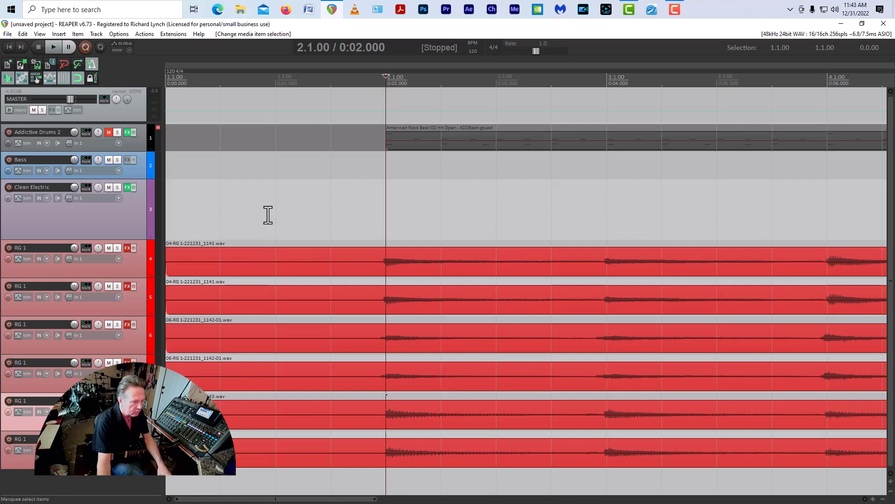
{"action": "left_click_drag", "start_coordinate": [266, 214], "coordinate": [323, 456]}
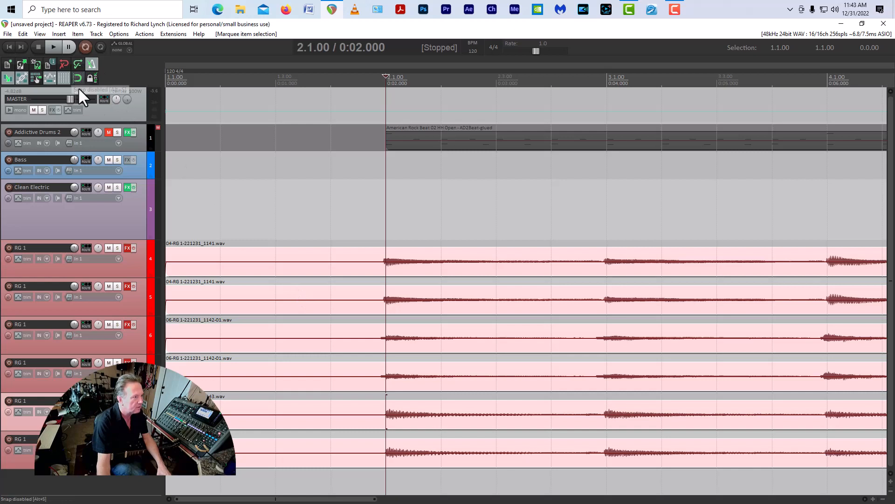
{"action": "left_click_drag", "start_coordinate": [167, 270], "coordinate": [379, 313]}
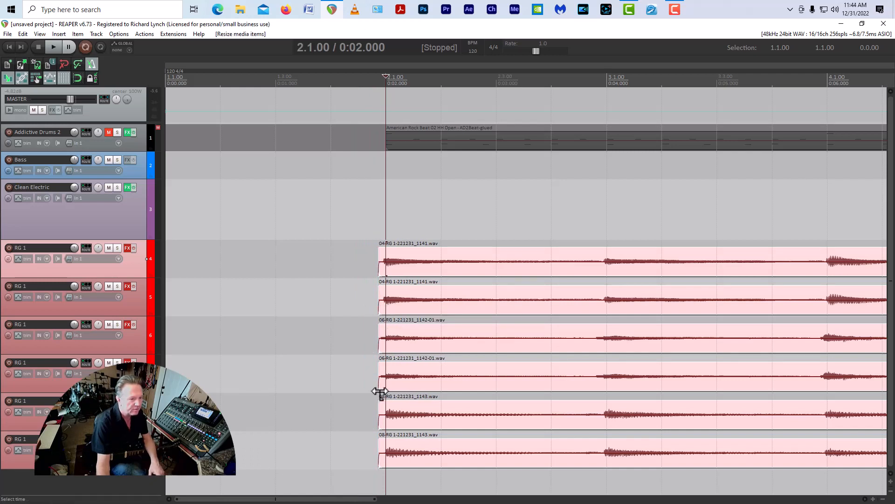
{"action": "scroll", "coordinate": [415, 485], "scroll_direction": "up", "scroll_amount": 4}
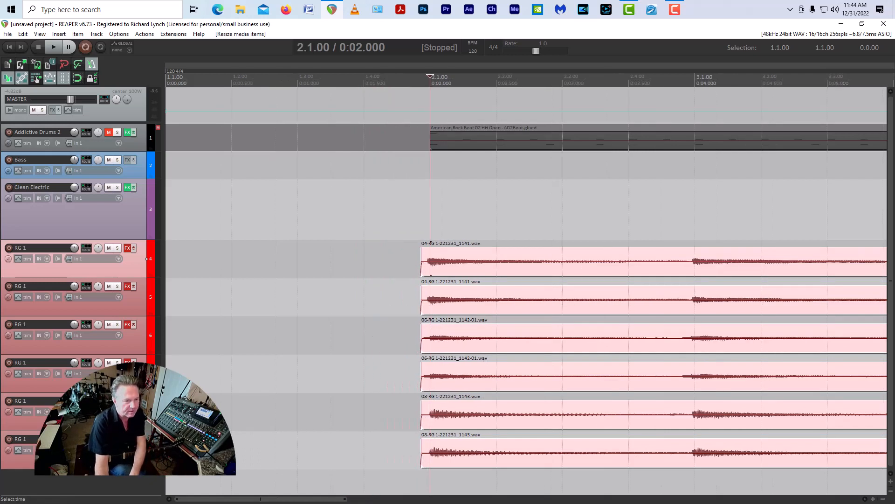
Step: Inspect the trimmed starts of the six guitar items up close and play the takes from the project start
{"action": "scroll", "coordinate": [511, 499], "scroll_direction": "up", "scroll_amount": 5}
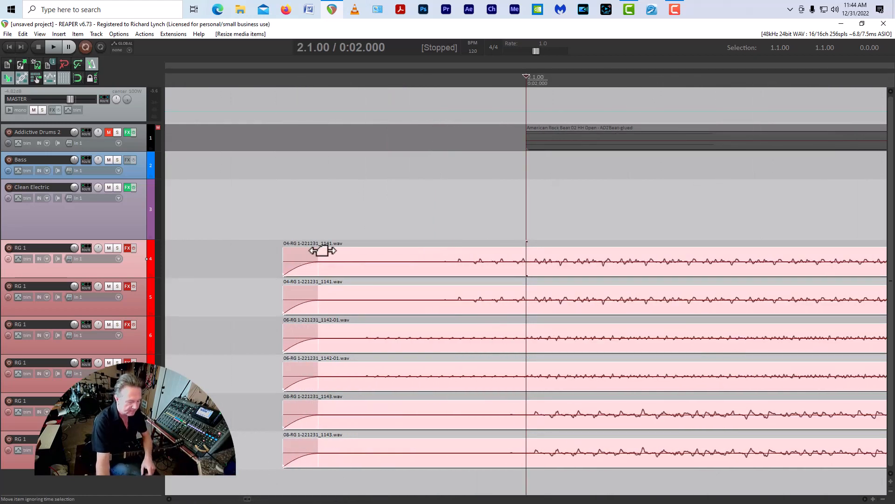
{"action": "scroll", "coordinate": [323, 249], "scroll_direction": "down", "scroll_amount": 6}
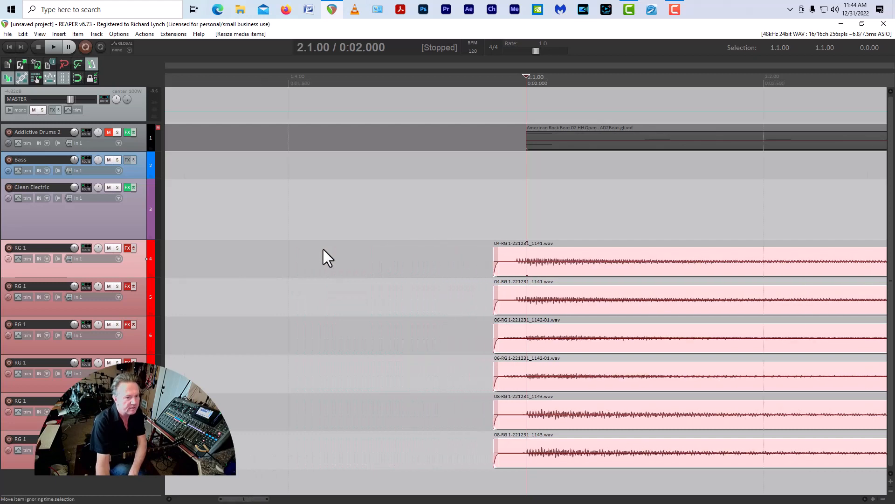
{"action": "scroll", "coordinate": [296, 168], "scroll_direction": "down", "scroll_amount": 6}
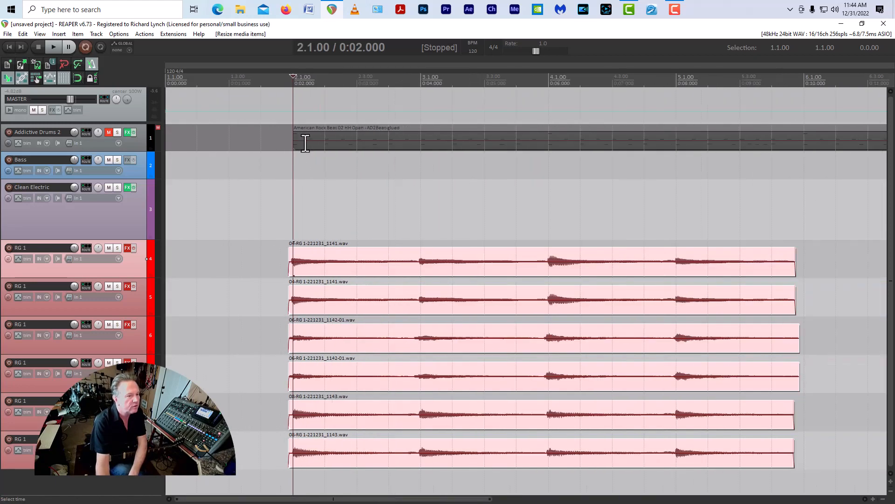
{"action": "scroll", "coordinate": [305, 143], "scroll_direction": "down", "scroll_amount": 3}
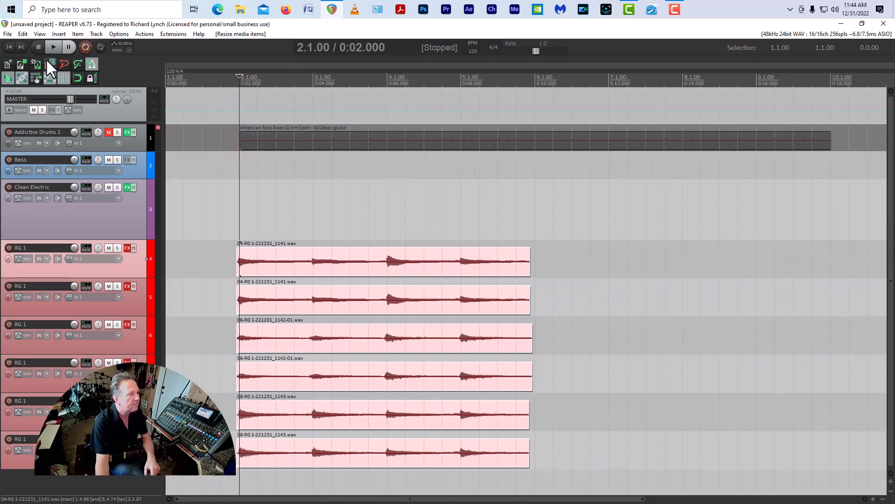
{"action": "left_click", "coordinate": [8, 46]}
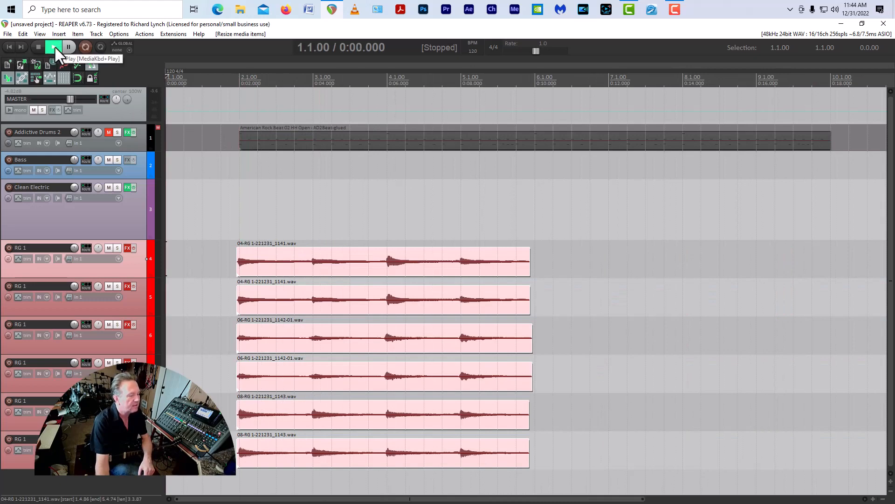
{"action": "left_click", "coordinate": [54, 46]}
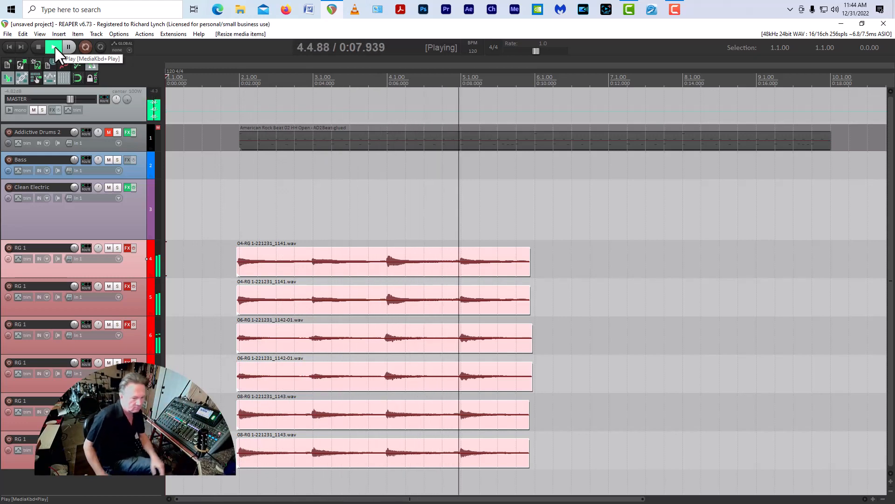
{"action": "key", "text": "space"}
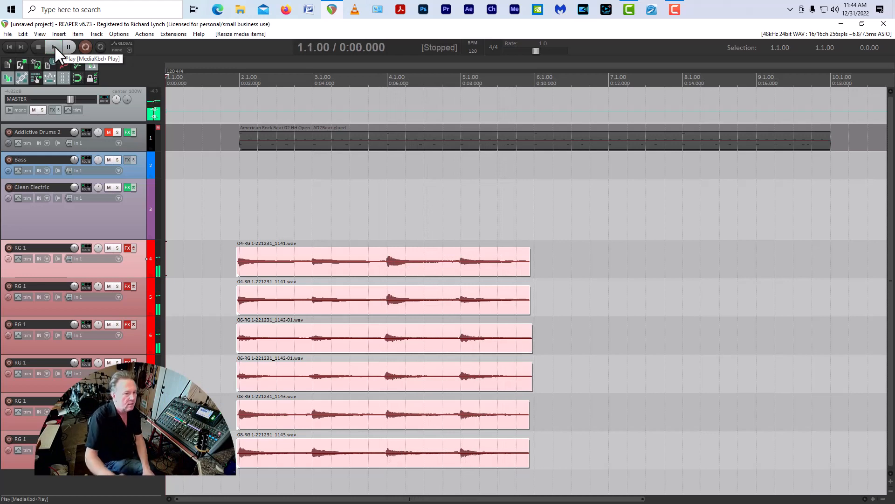
Step: View the Soldano SLO-100 plugin on track 4, close it, and enable the bypassed effects on all RG 1 tracks
{"action": "left_click", "coordinate": [129, 248]}
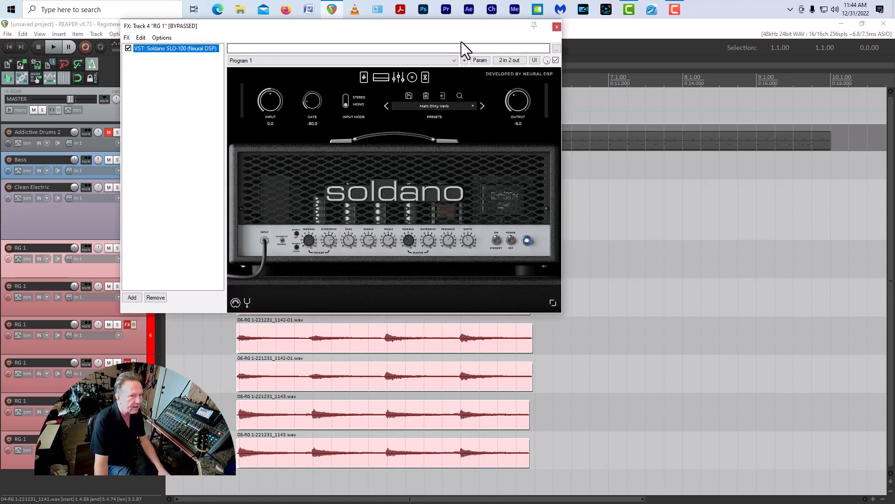
{"action": "left_click", "coordinate": [556, 27]}
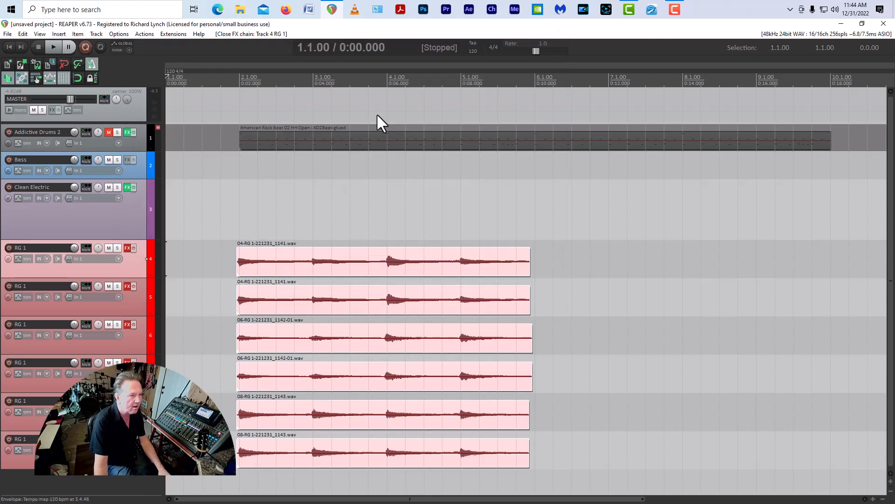
{"action": "left_click", "coordinate": [134, 247]}
{"action": "left_click", "coordinate": [133, 322]}
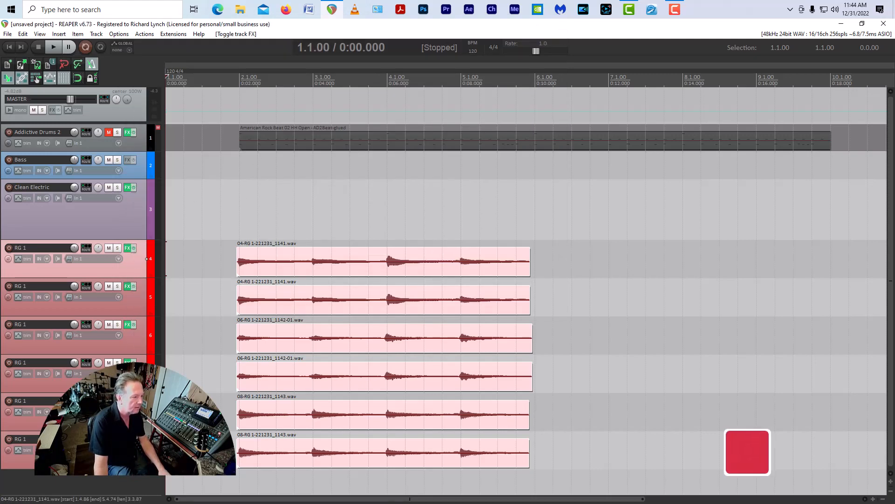
{"action": "left_click", "coordinate": [135, 308]}
{"action": "left_click", "coordinate": [136, 261]}
{"action": "left_click", "coordinate": [135, 300]}
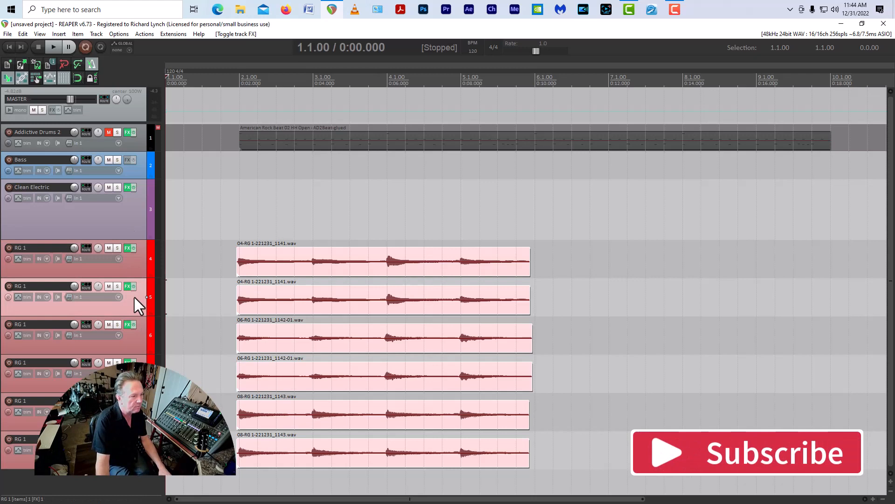
{"action": "left_click", "coordinate": [135, 265]}
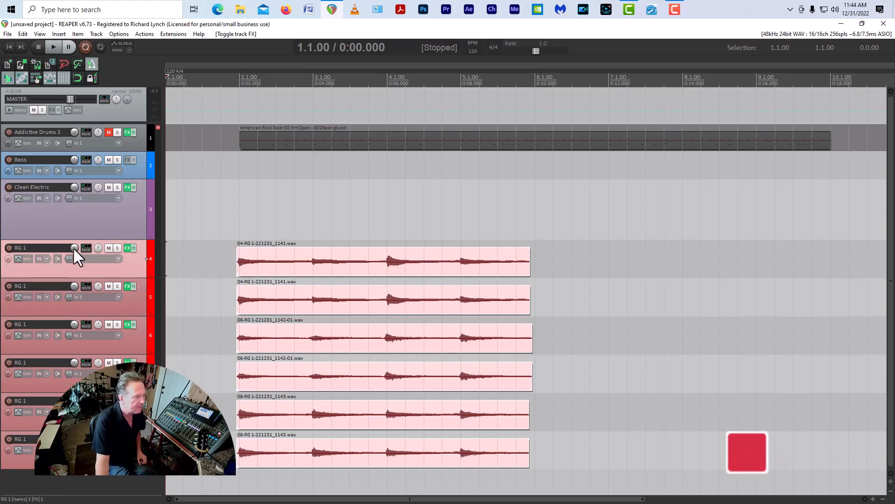
Step: Pan the RG 1 tracks apart so that each take and its duplicate sit on opposite sides
{"action": "left_click_drag", "start_coordinate": [74, 247], "coordinate": [75, 223]}
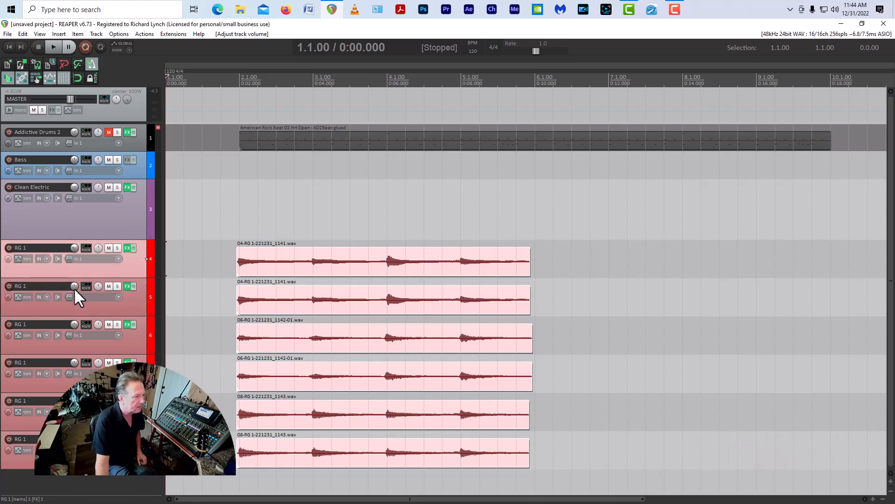
{"action": "mouse_move", "coordinate": [74, 287]}
{"action": "left_mouse_down"}
{"action": "mouse_move", "coordinate": [74, 267]}
{"action": "mouse_move", "coordinate": [75, 276]}
{"action": "left_mouse_up"}
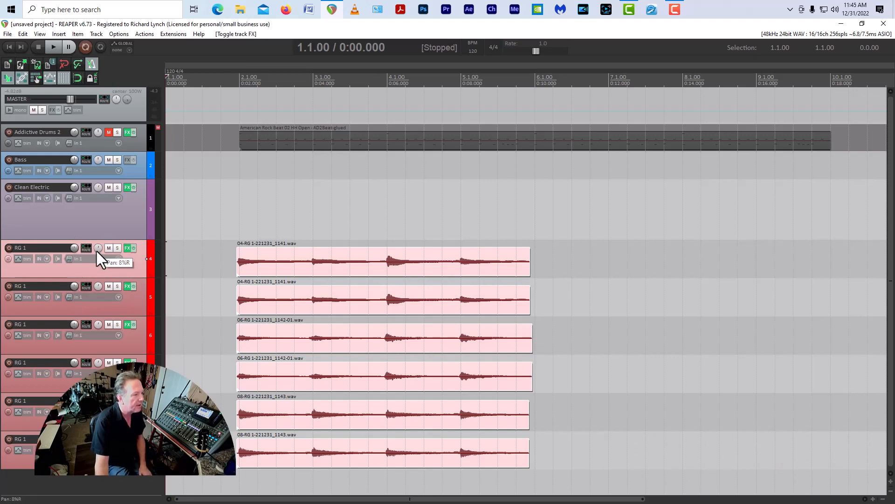
{"action": "left_click_drag", "start_coordinate": [96, 250], "coordinate": [99, 271]}
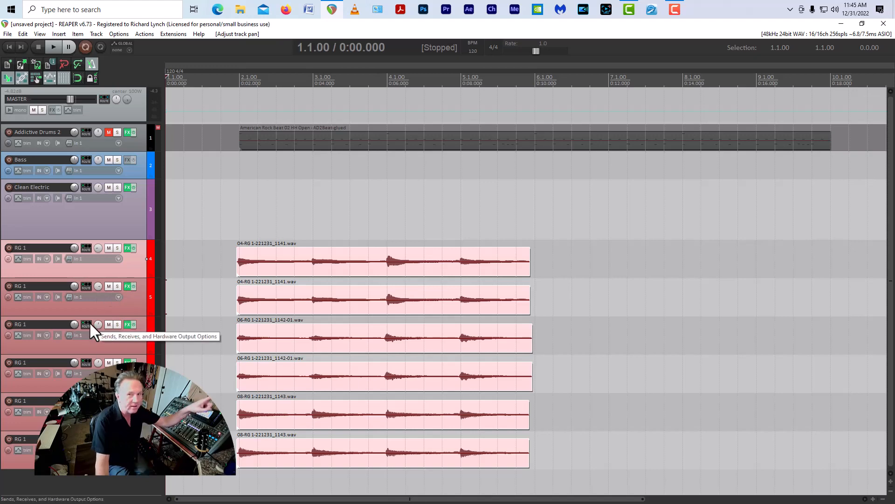
{"action": "left_click_drag", "start_coordinate": [98, 325], "coordinate": [99, 356]}
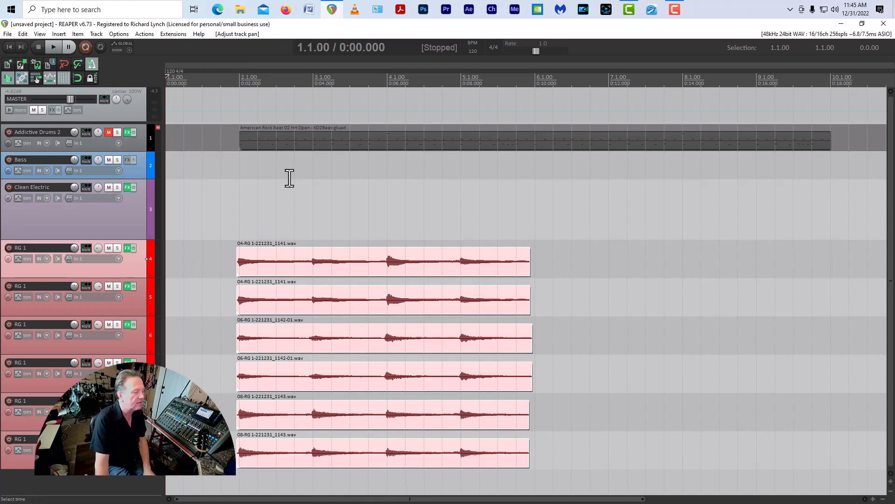
Step: Play back the panned guitars, unmute the Addictive Drums 2 track, and play the mix with drums from the start
{"action": "key", "text": "space"}
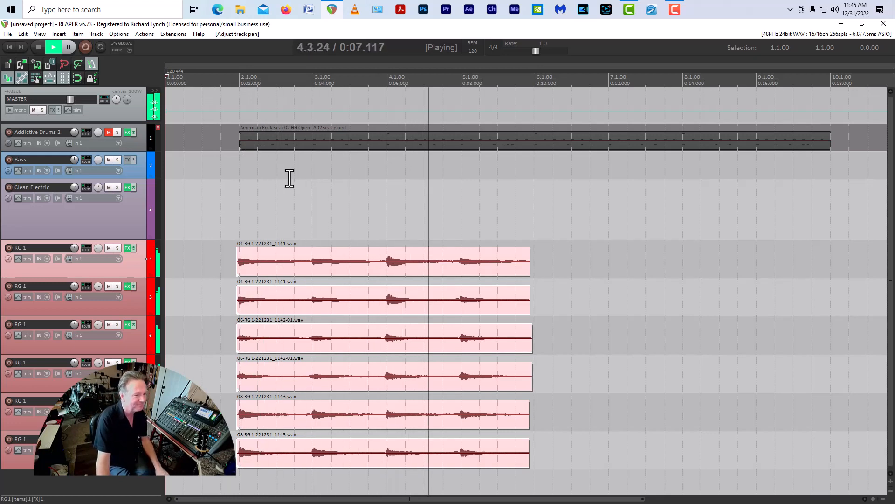
{"action": "key", "text": "space"}
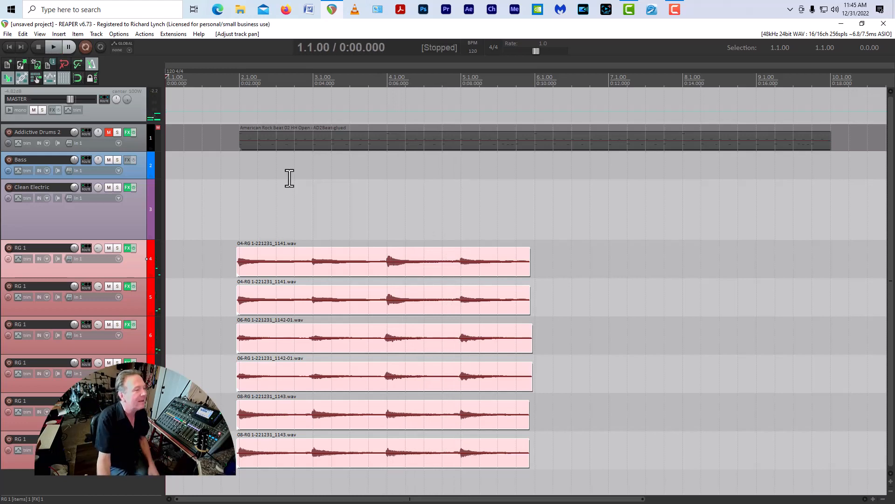
{"action": "left_click", "coordinate": [108, 133]}
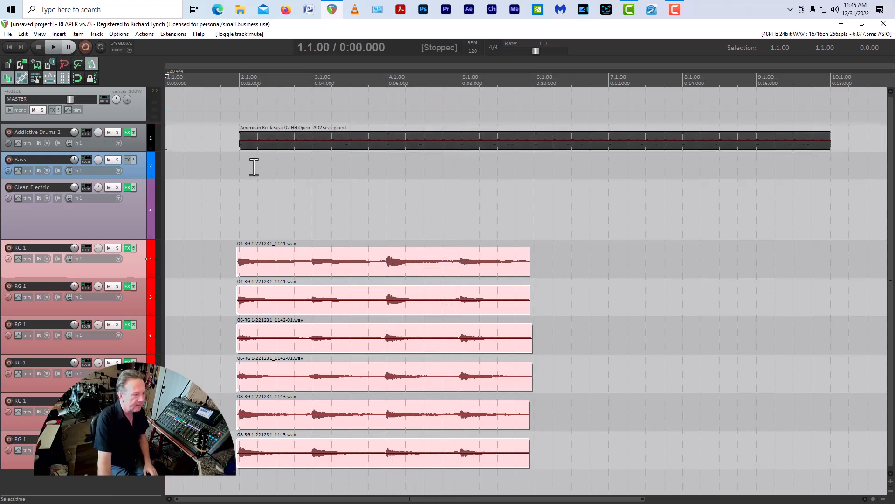
{"action": "key", "text": "space"}
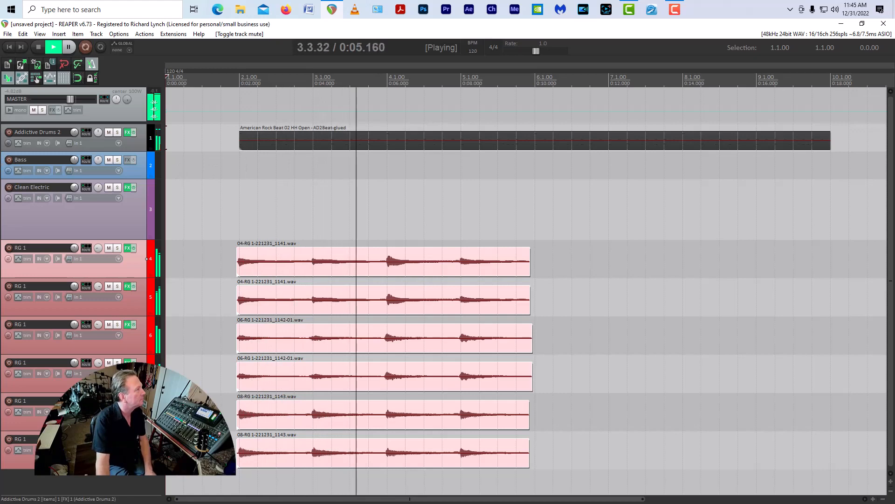
{"action": "key", "text": "space"}
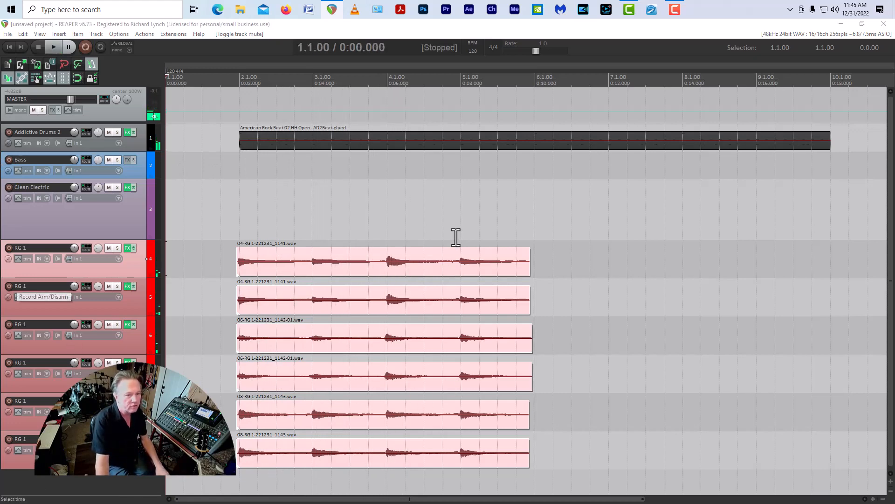
Step: Enable snapping, split the drum item at bar 6.1.00, and delete the part after the split
{"action": "left_click_drag", "start_coordinate": [831, 142], "coordinate": [645, 149]}
{"action": "key", "text": "ctrl+z"}
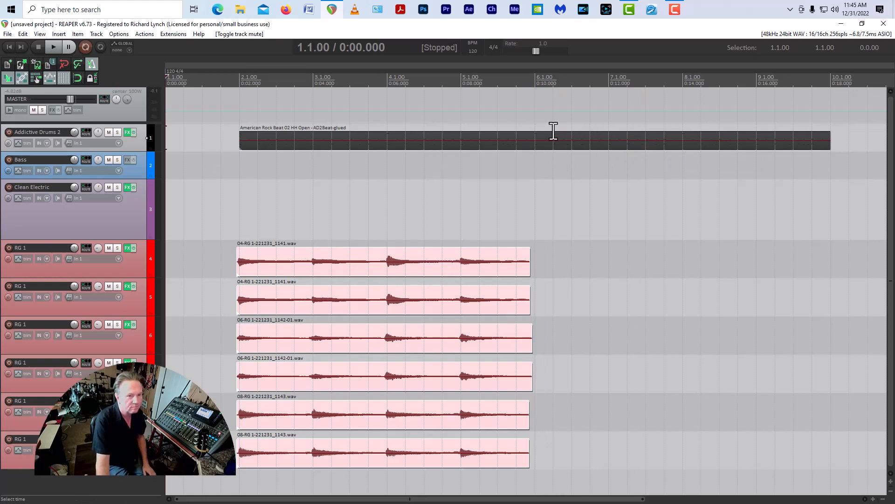
{"action": "left_click", "coordinate": [535, 139]}
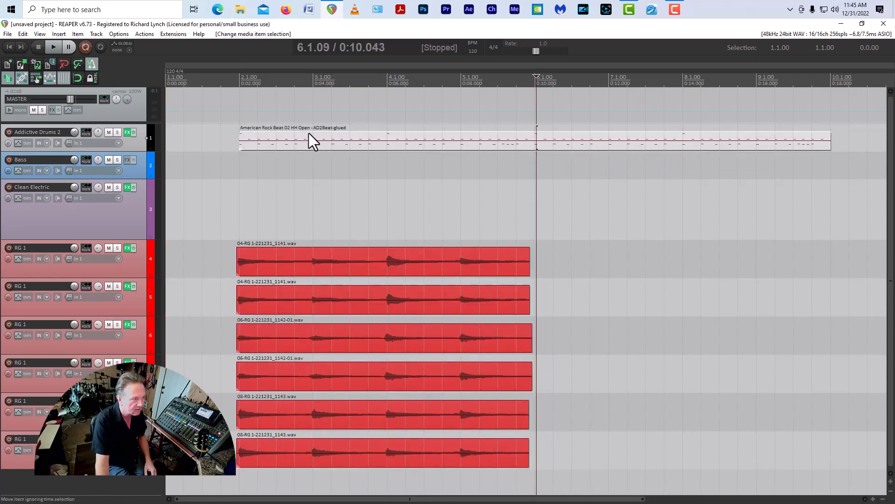
{"action": "left_click", "coordinate": [77, 78]}
{"action": "left_click", "coordinate": [534, 141]}
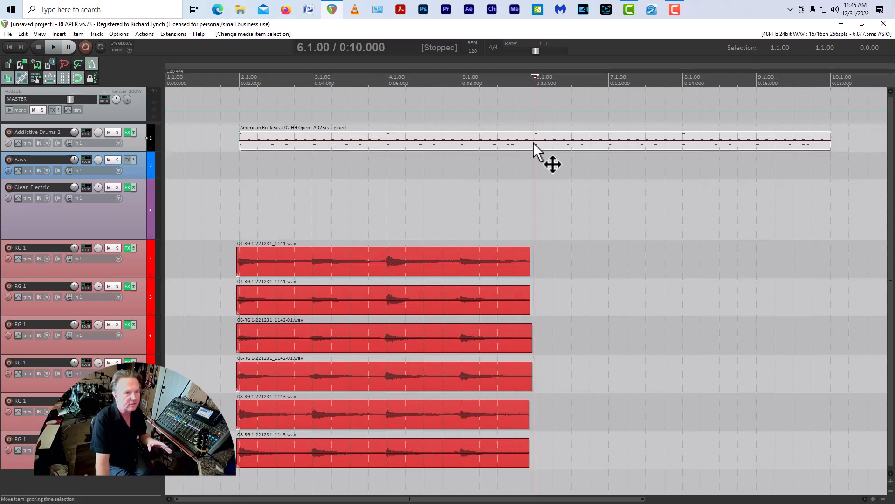
{"action": "key", "text": "s"}
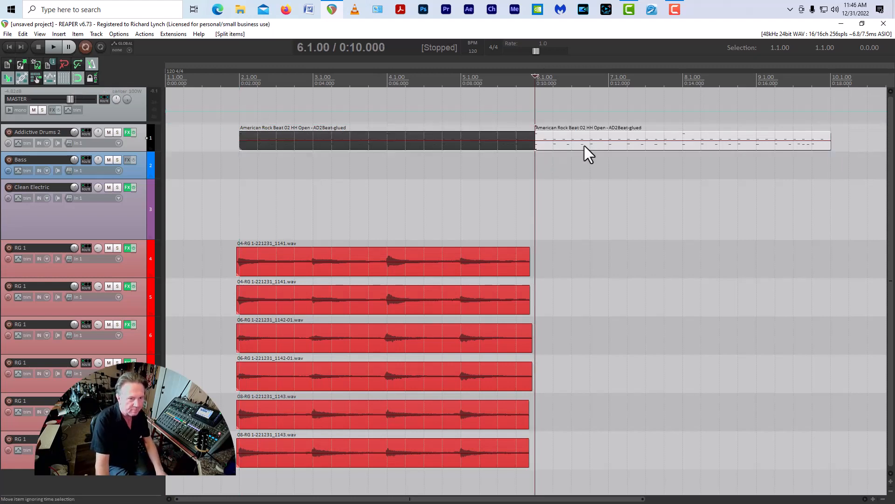
{"action": "left_click", "coordinate": [585, 145]}
{"action": "key", "text": "Delete"}
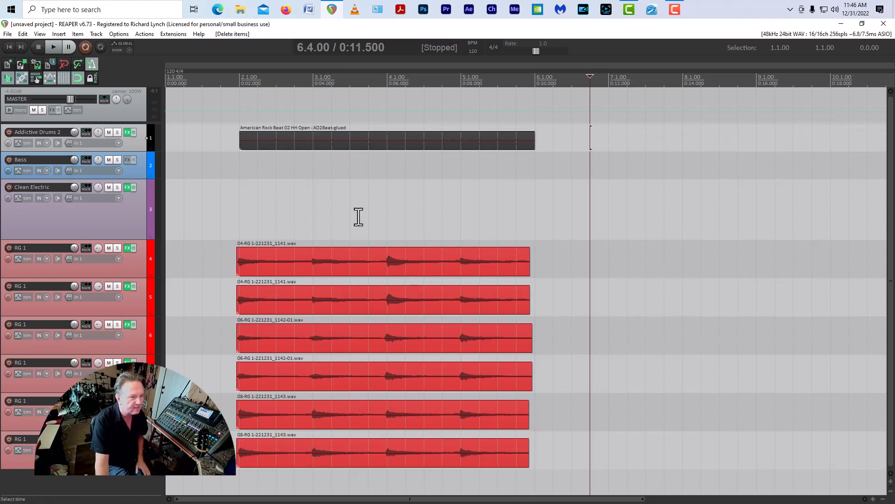
Step: Copy the six guitar items and the drum item so that the copies start at bar 6.1.00
{"action": "left_click_drag", "start_coordinate": [357, 217], "coordinate": [574, 444]}
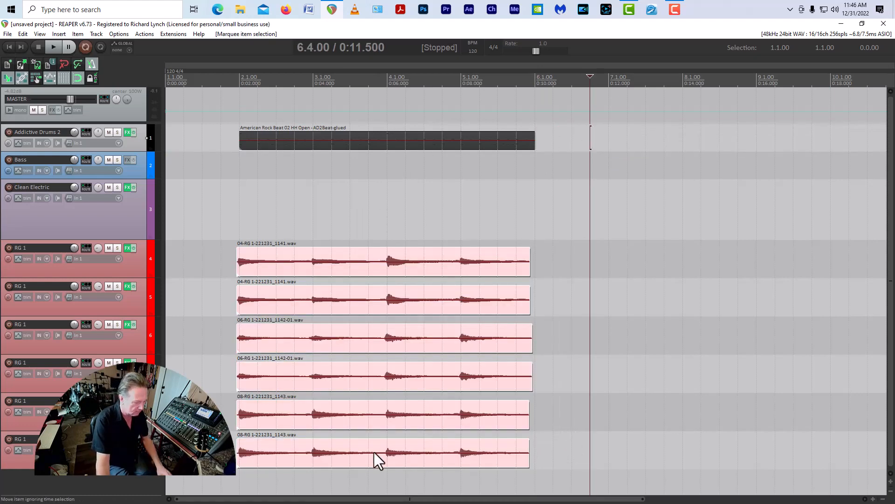
{"action": "left_click_drag", "start_coordinate": [299, 460], "coordinate": [612, 443]}
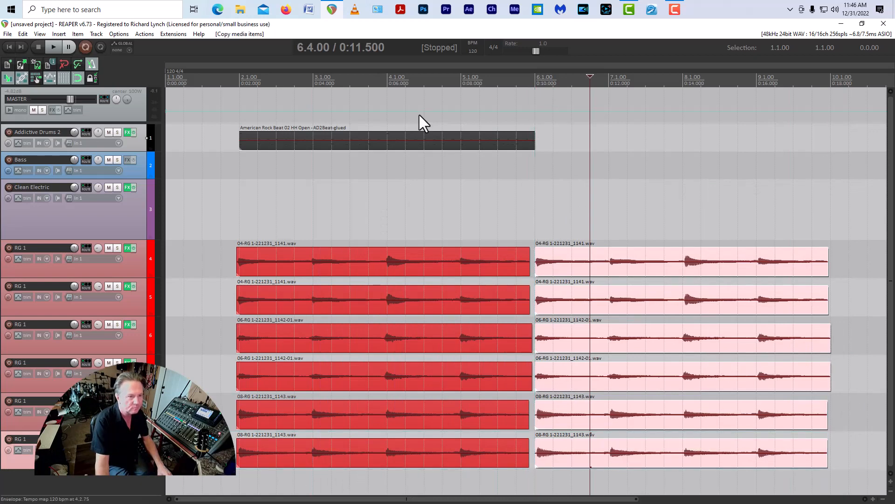
{"action": "left_click", "coordinate": [415, 143]}
{"action": "left_click_drag", "start_coordinate": [345, 142], "coordinate": [649, 142]}
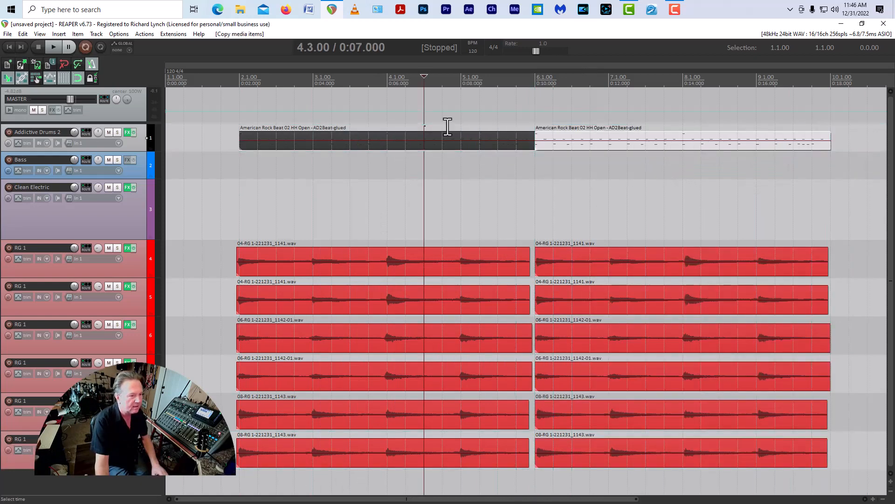
Step: Play the repeated section from the project start and slightly lower the volume of track 5
{"action": "left_click", "coordinate": [10, 47]}
{"action": "left_click", "coordinate": [51, 46]}
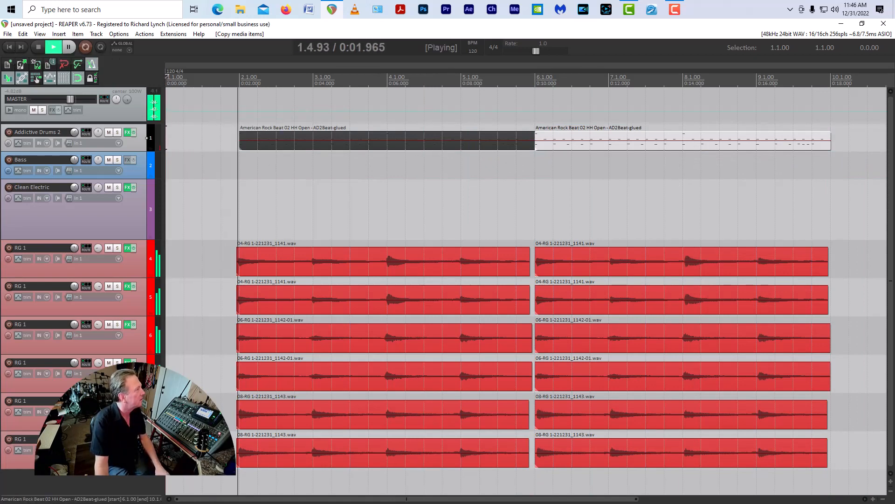
{"action": "left_click_drag", "start_coordinate": [74, 286], "coordinate": [74, 295]}
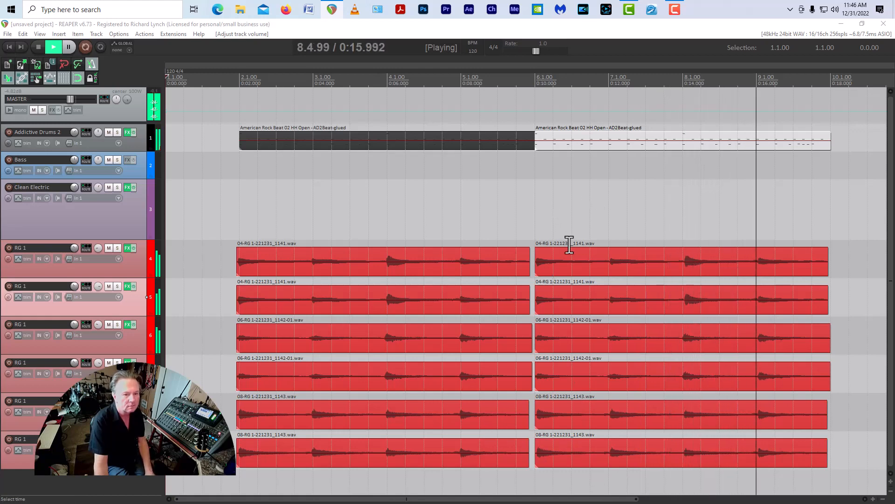
{"action": "key", "text": "space"}
Step: Trim the end of track 4's first guitar item slightly and delete all copied items from bar 6.1.00 onward
{"action": "left_click_drag", "start_coordinate": [528, 271], "coordinate": [526, 274]}
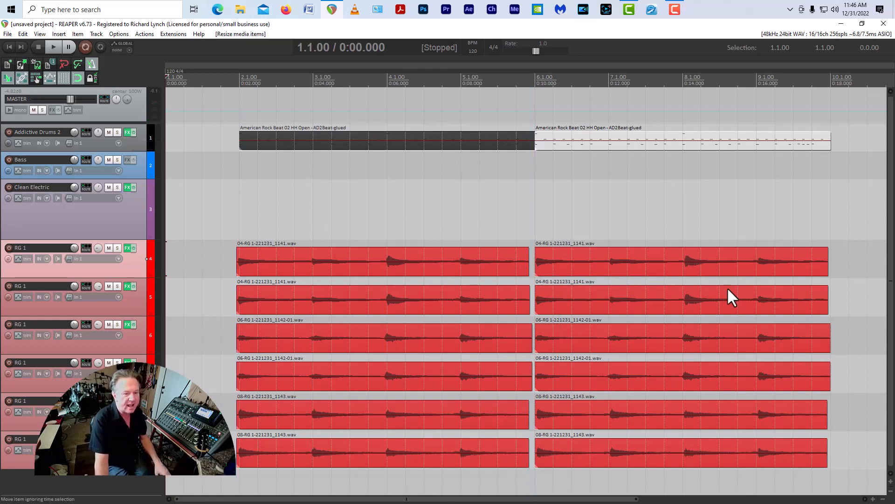
{"action": "left_click_drag", "start_coordinate": [847, 470], "coordinate": [659, 128]}
{"action": "key", "text": "Delete"}
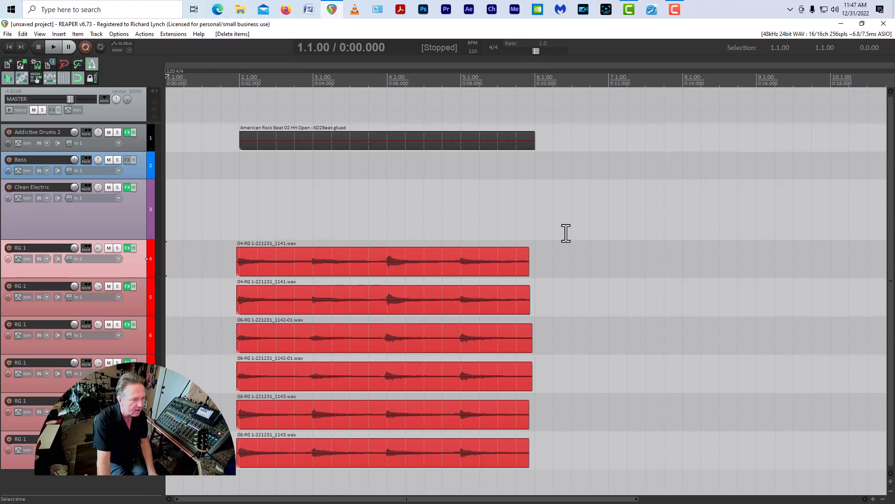
Step: Play the remaining drum and guitar section from the project start
{"action": "key", "text": "space"}
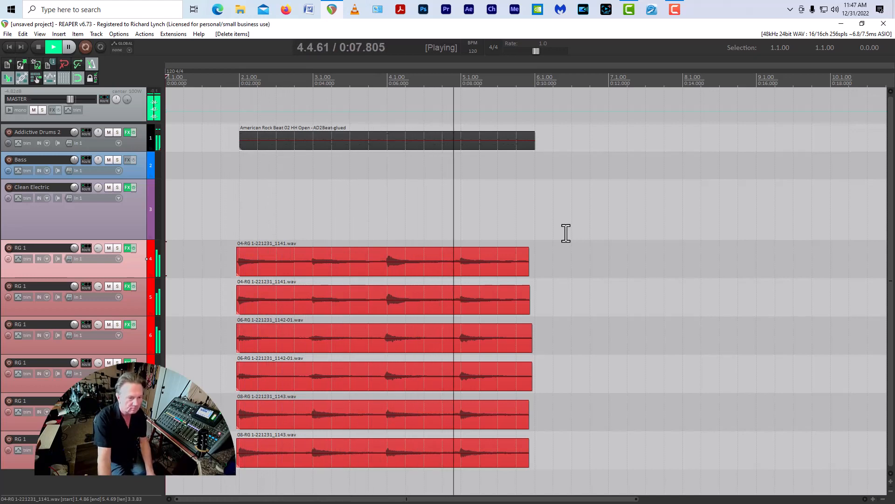
{"action": "key", "text": "space"}
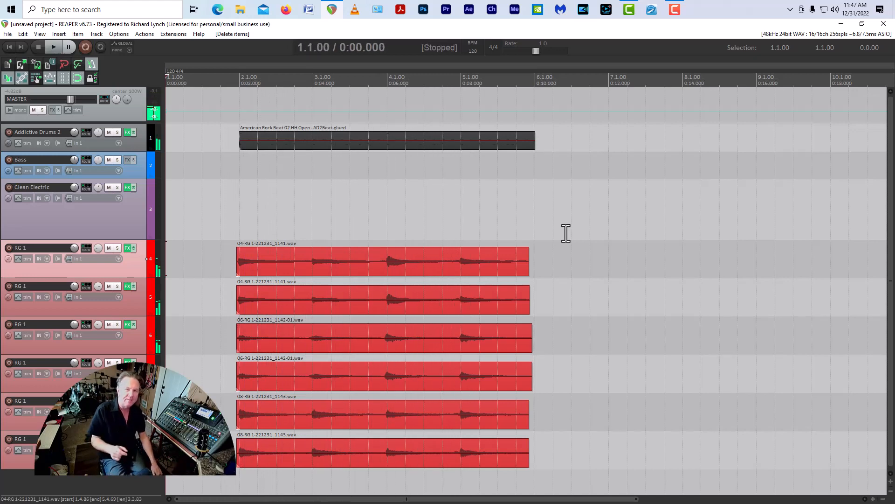